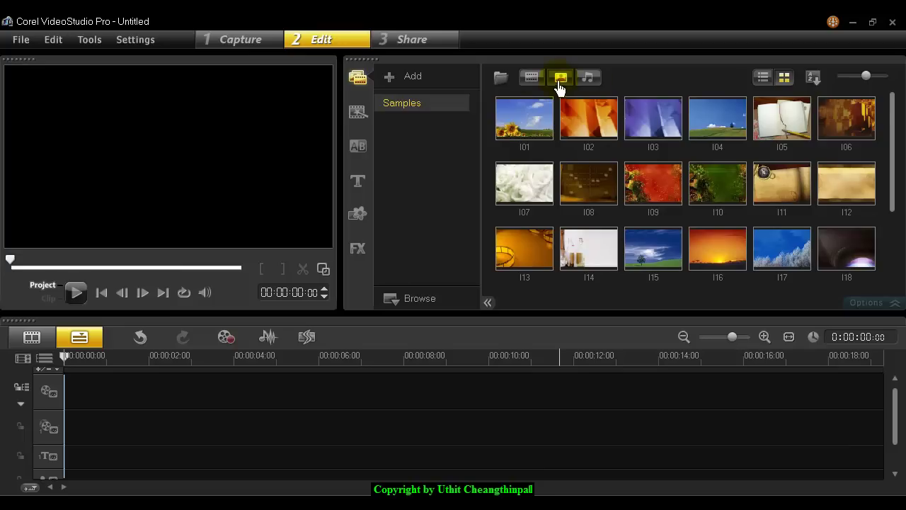
# - Show the sample videos in the library and preview the first few seconds of clip V21
pyautogui.click(534, 78)
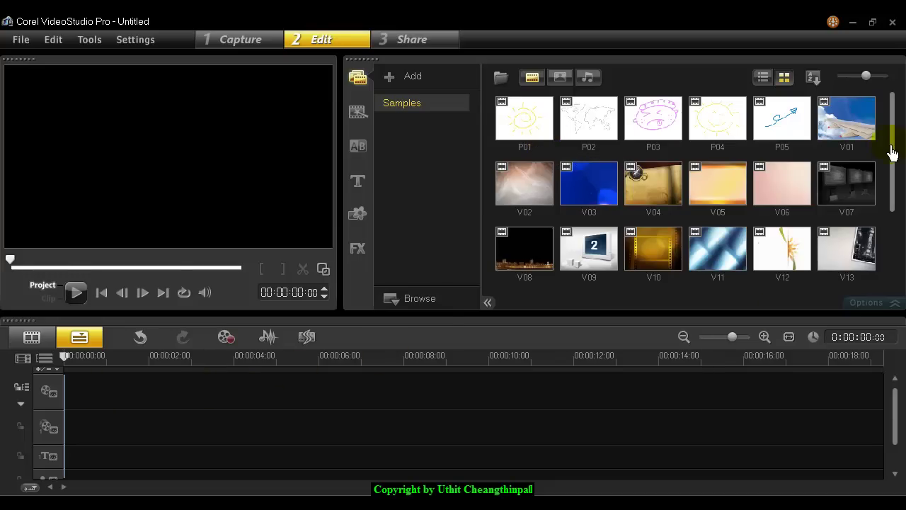
pyautogui.moveTo(892, 152); pyautogui.dragTo(897, 224)
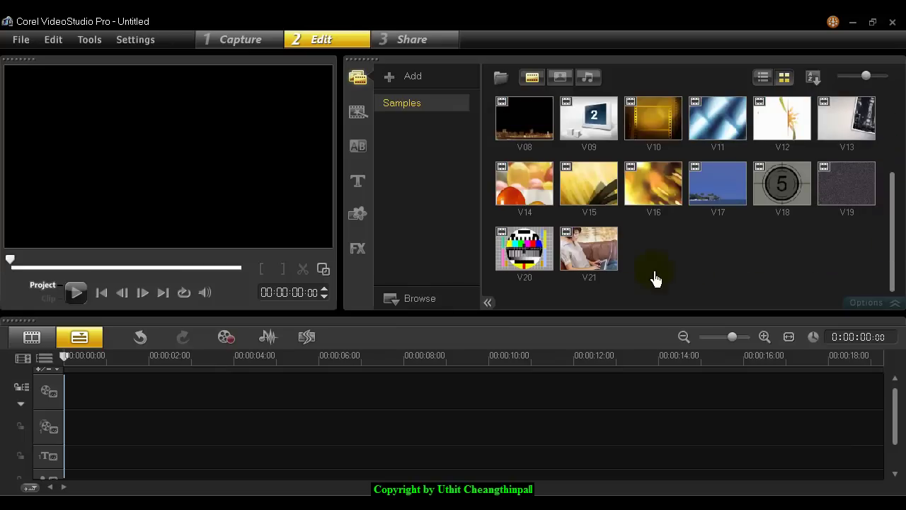
pyautogui.click(586, 260)
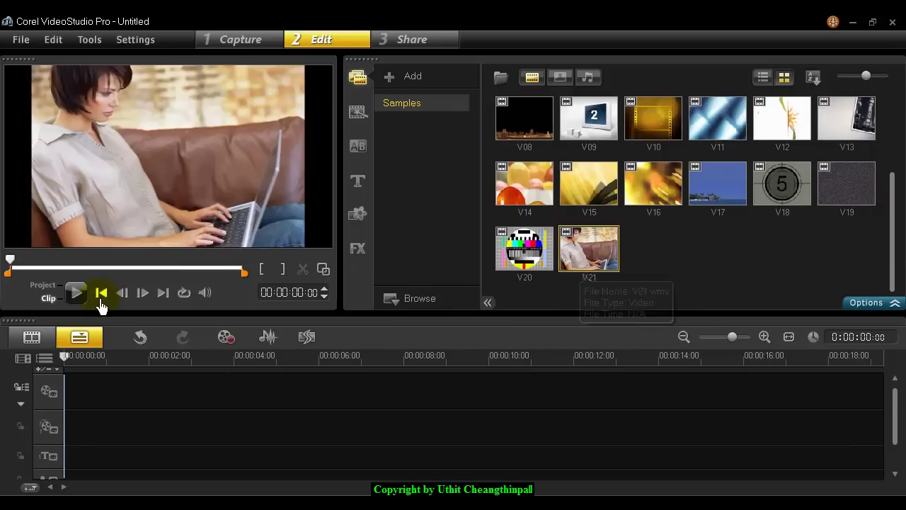
pyautogui.click(77, 294)
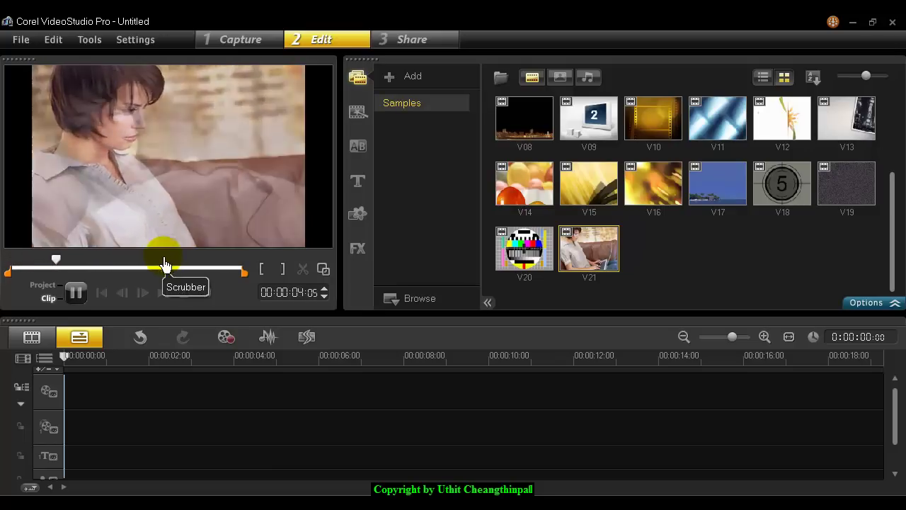
pyautogui.click(75, 291)
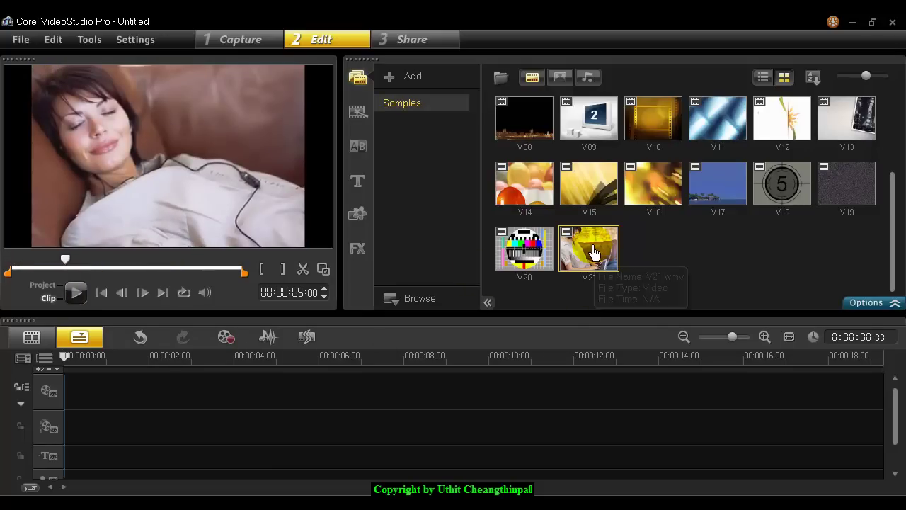
# - Add the library clip V21 to the start of the video track
pyautogui.moveTo(593, 250); pyautogui.dragTo(367, 390)
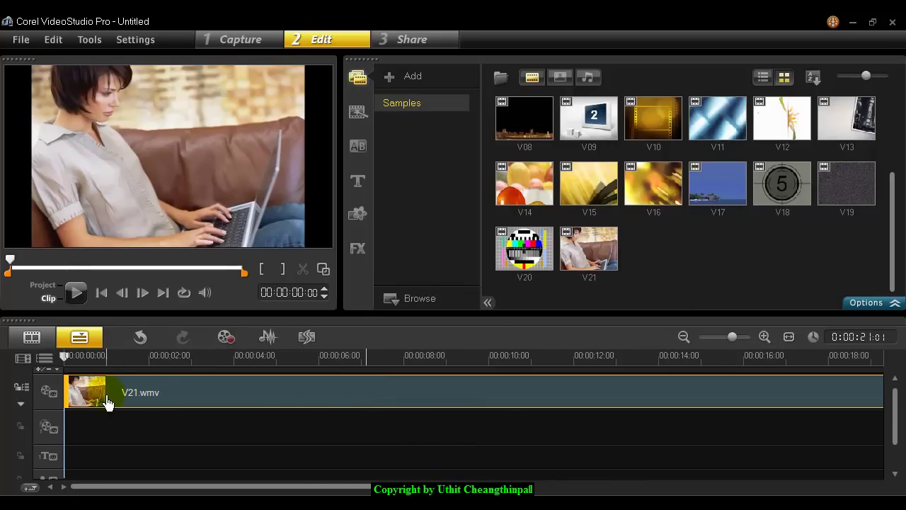
pyautogui.click(684, 337)
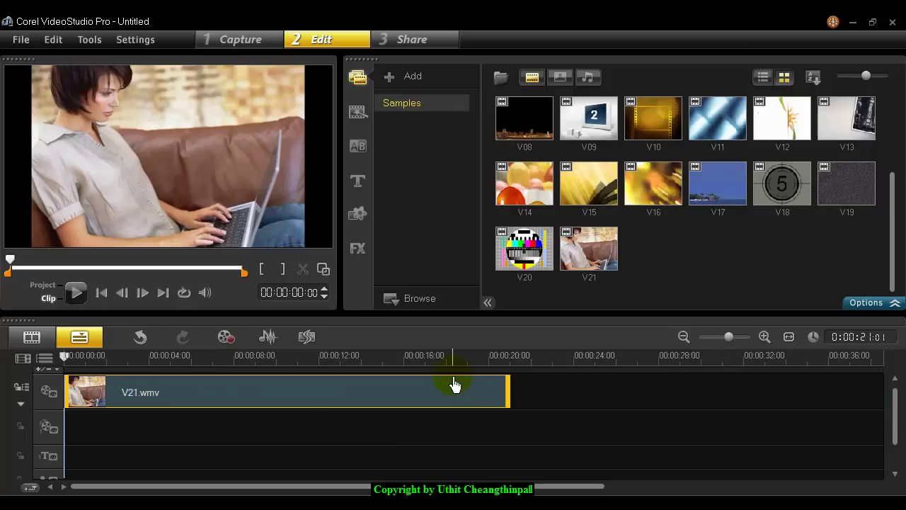
# - Split the V21 clip on the video track at 00:00:12:00
pyautogui.moveTo(194, 410); pyautogui.dragTo(285, 373)
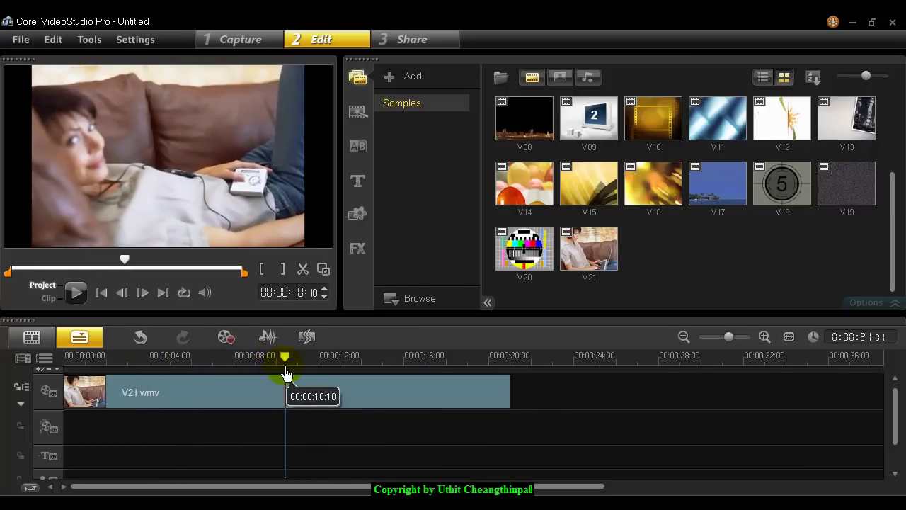
pyautogui.click(163, 404)
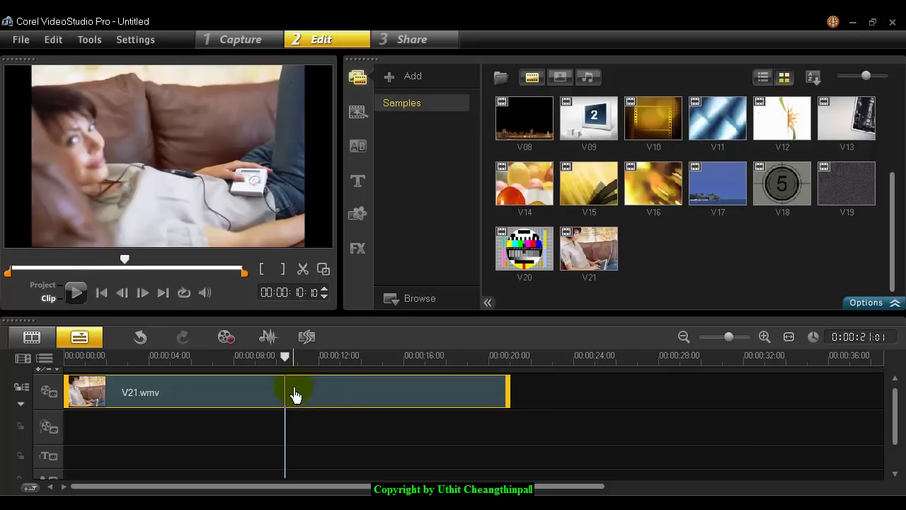
pyautogui.moveTo(225, 366)
pyautogui.mouseDown()
pyautogui.moveTo(335, 366)
pyautogui.moveTo(242, 364)
pyautogui.moveTo(331, 367)
pyautogui.moveTo(316, 358)
pyautogui.moveTo(320, 368)
pyautogui.mouseUp()
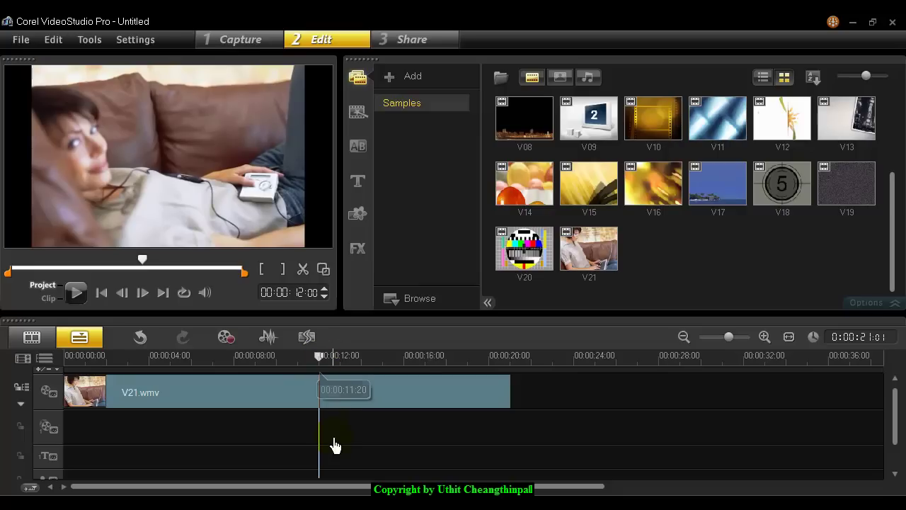
pyautogui.moveTo(327, 402)
pyautogui.mouseDown()
pyautogui.moveTo(294, 411)
pyautogui.moveTo(333, 395)
pyautogui.mouseUp()
pyautogui.click(295, 405)
pyautogui.click(302, 298)
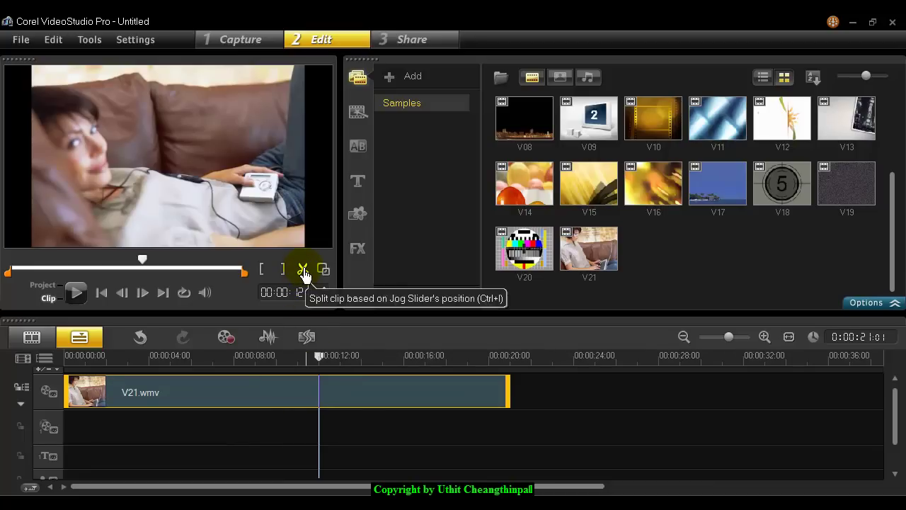
pyautogui.click(303, 271)
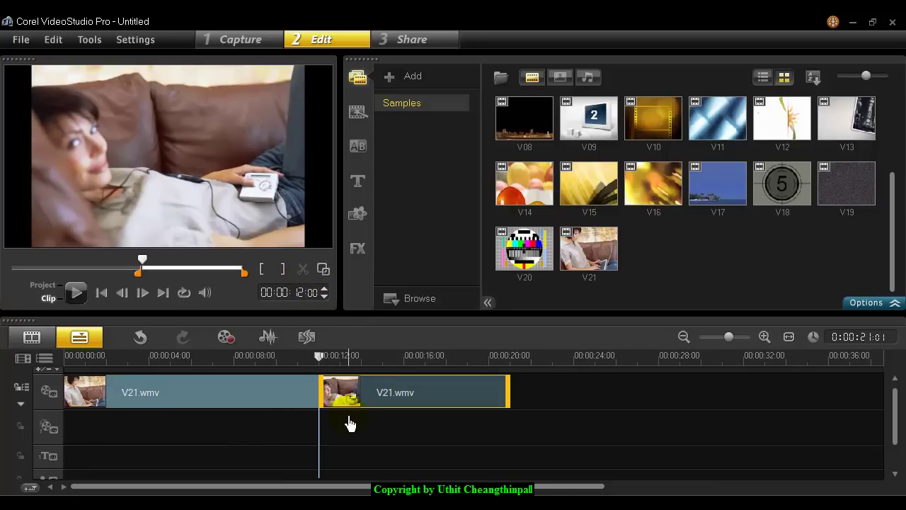
# - Delete the second part of the split V21 clip and play the remaining project from near its start
pyautogui.click(290, 400)
pyautogui.click(353, 402)
pyautogui.click(288, 402)
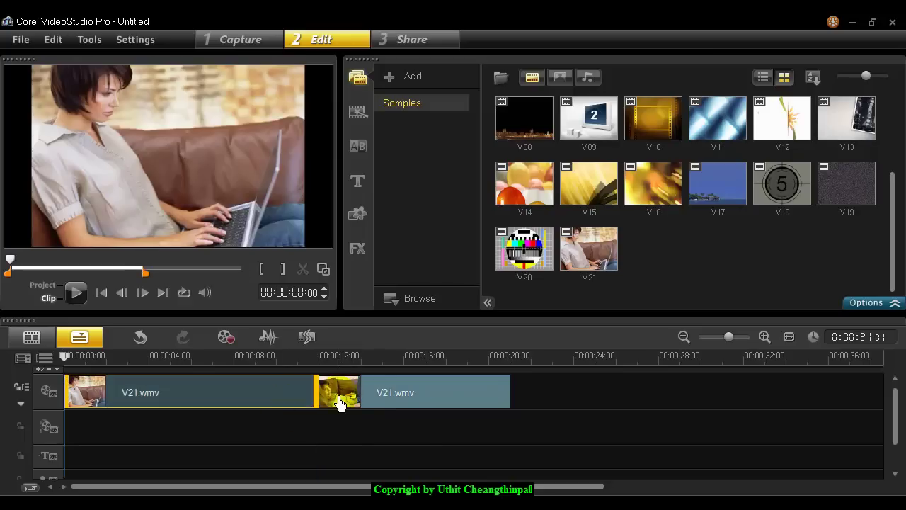
pyautogui.click(340, 403)
pyautogui.click(286, 396)
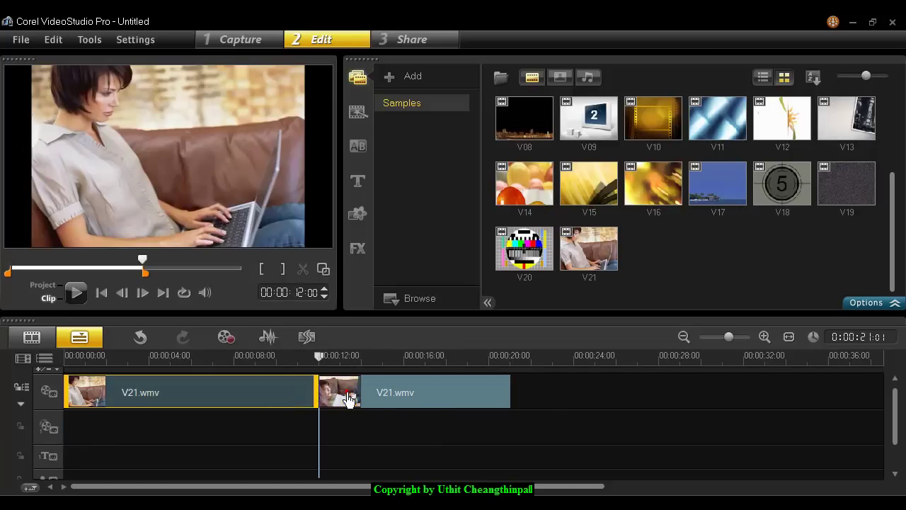
pyautogui.click(344, 400)
pyautogui.rightClick(354, 402)
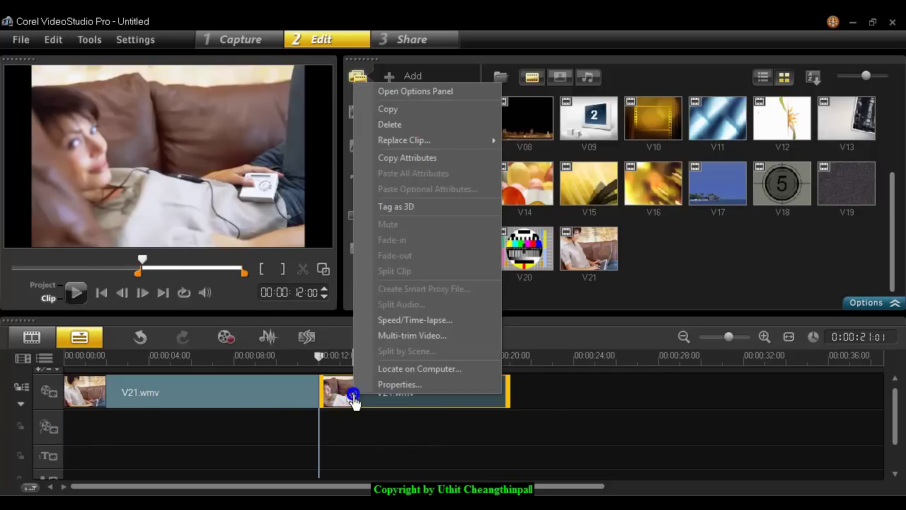
pyautogui.click(397, 126)
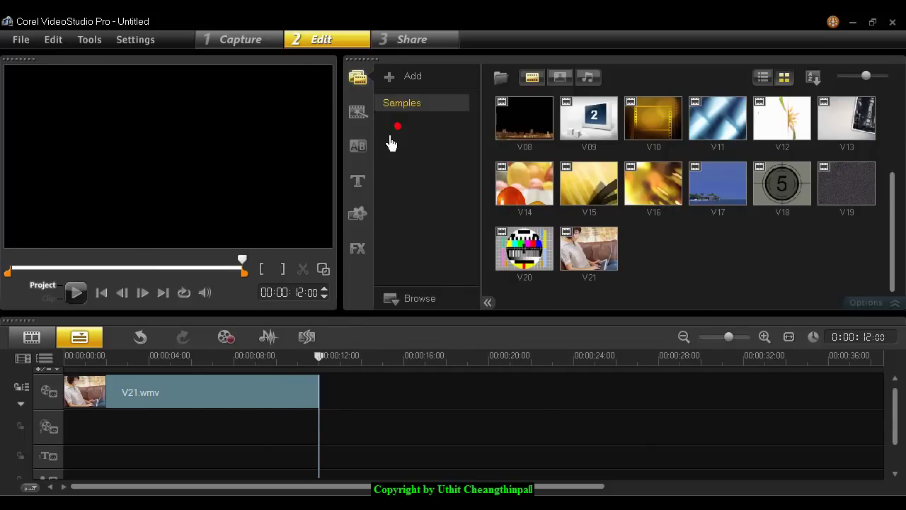
pyautogui.moveTo(122, 360); pyautogui.dragTo(65, 360)
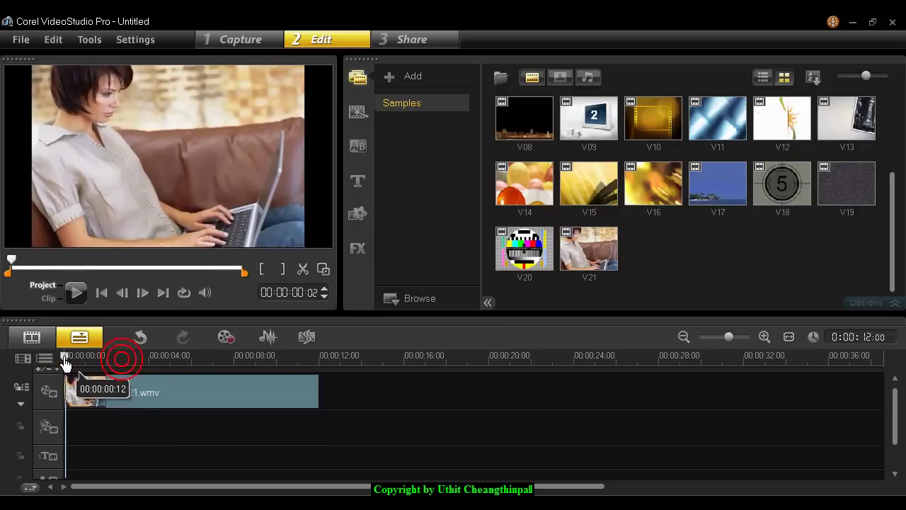
pyautogui.click(77, 296)
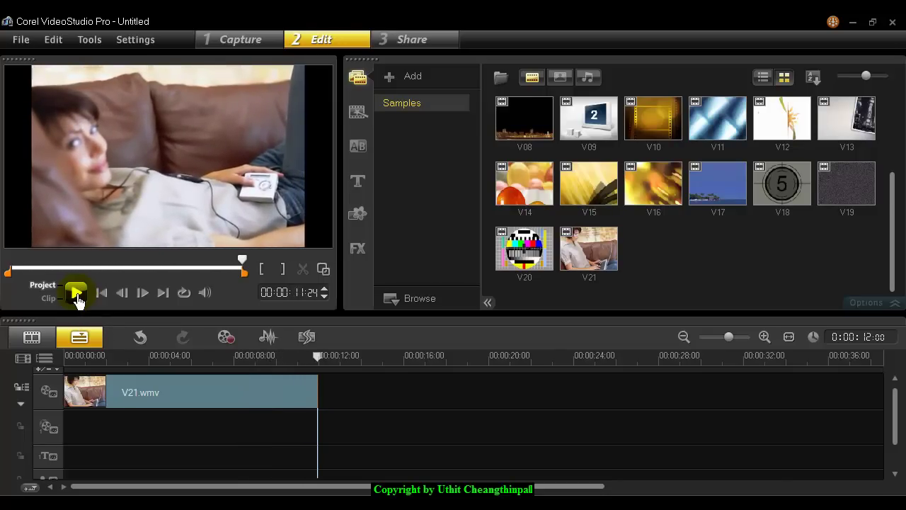
# - Replace the shortened clip on the video track with the full V21 clip from the library
pyautogui.click(166, 403)
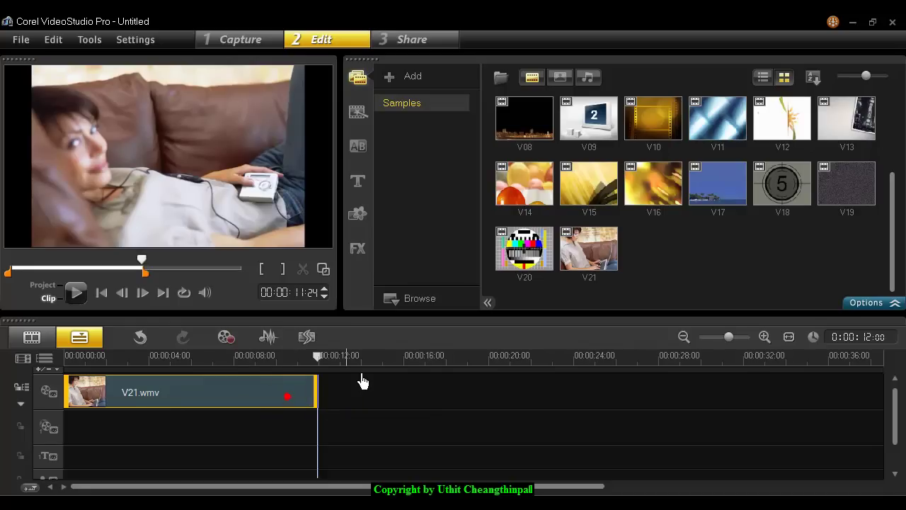
pyautogui.press('Delete')
pyautogui.moveTo(596, 257); pyautogui.dragTo(345, 400)
# - Shorten the V21 clip by pulling its end in to about 12 seconds on the timeline and play it from the start
pyautogui.moveTo(323, 364)
pyautogui.mouseDown()
pyautogui.moveTo(507, 387)
pyautogui.moveTo(310, 381)
pyautogui.moveTo(318, 381)
pyautogui.moveTo(238, 361)
pyautogui.moveTo(319, 368)
pyautogui.mouseUp()
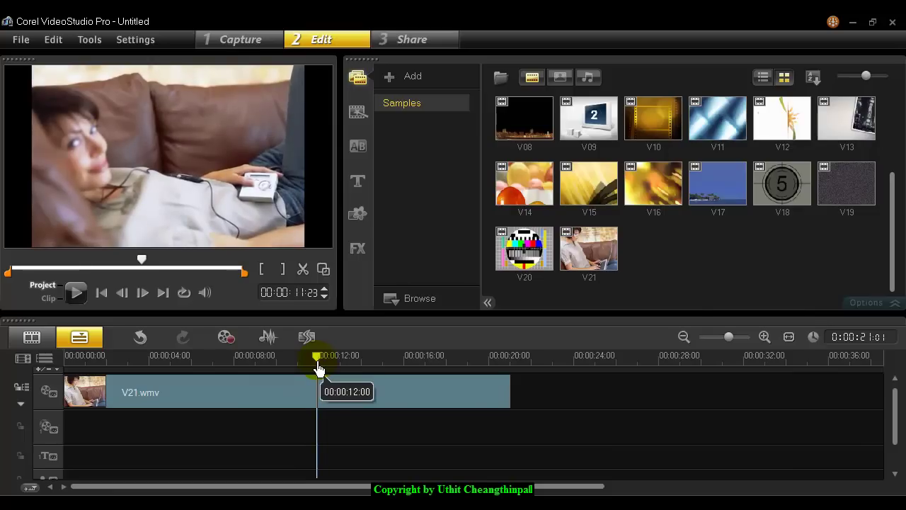
pyautogui.click(340, 409)
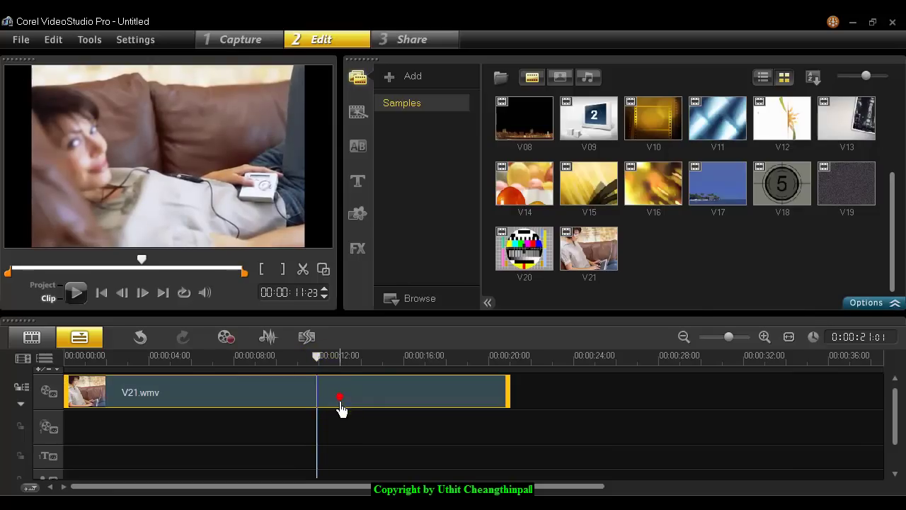
pyautogui.click(439, 402)
pyautogui.moveTo(508, 398); pyautogui.dragTo(319, 401)
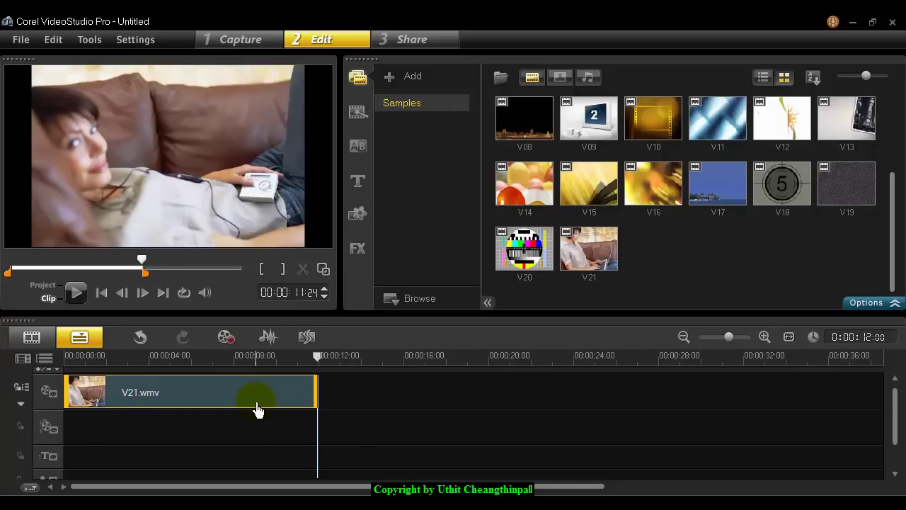
pyautogui.click(100, 293)
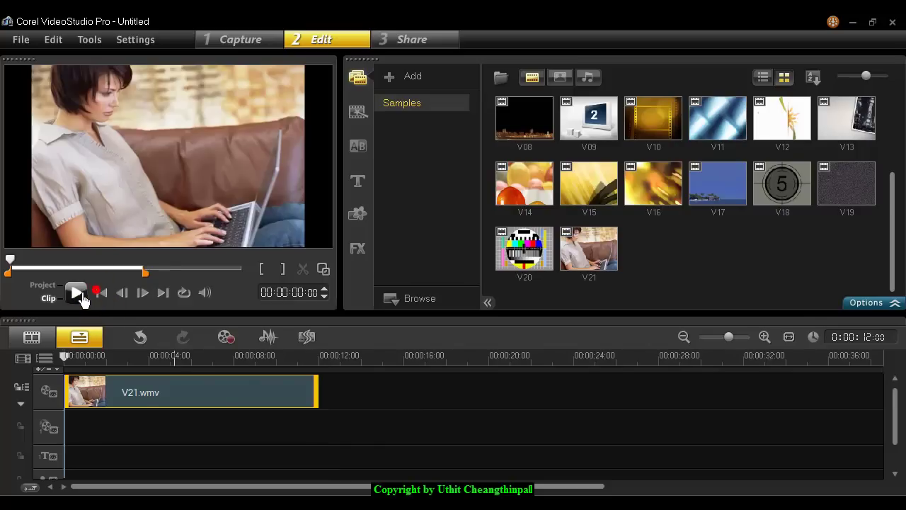
pyautogui.click(75, 292)
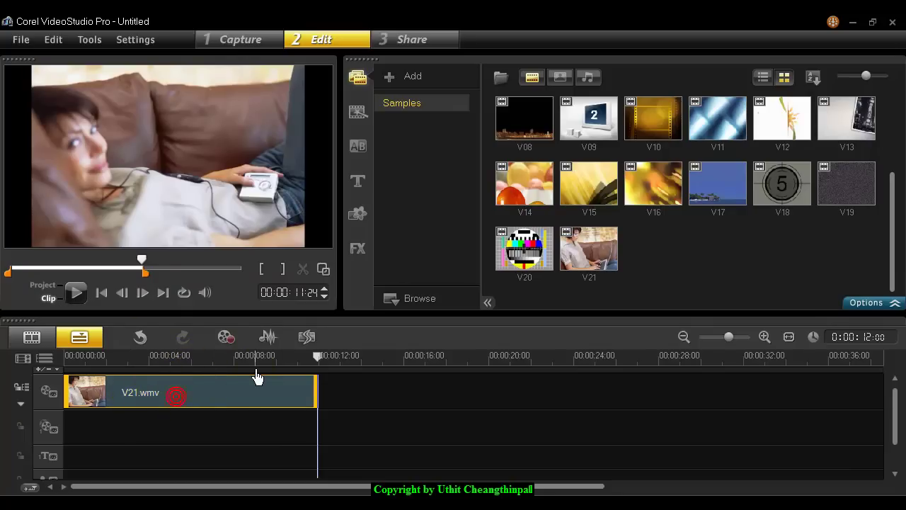
# - Remove V21 from the timeline and set the library clip's trim markers to 00:00:05:04 and 00:00:12:00
pyautogui.press('Delete')
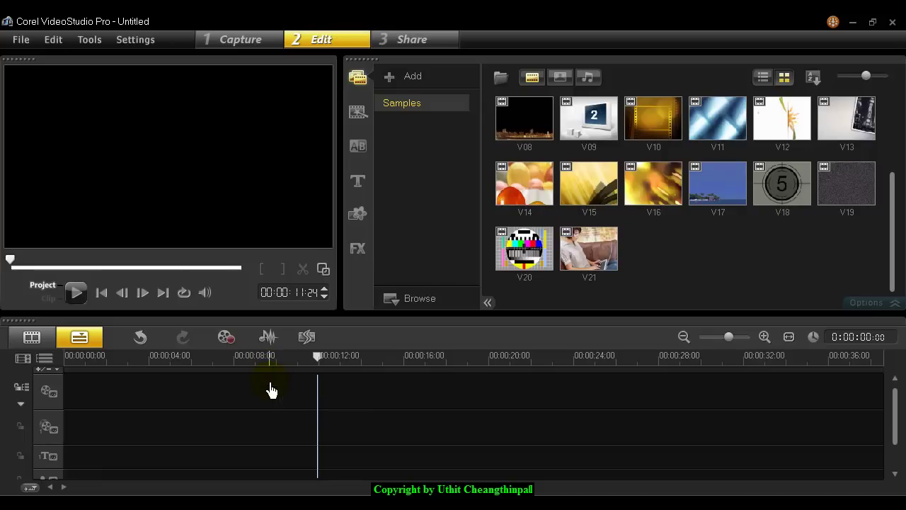
pyautogui.click(600, 261)
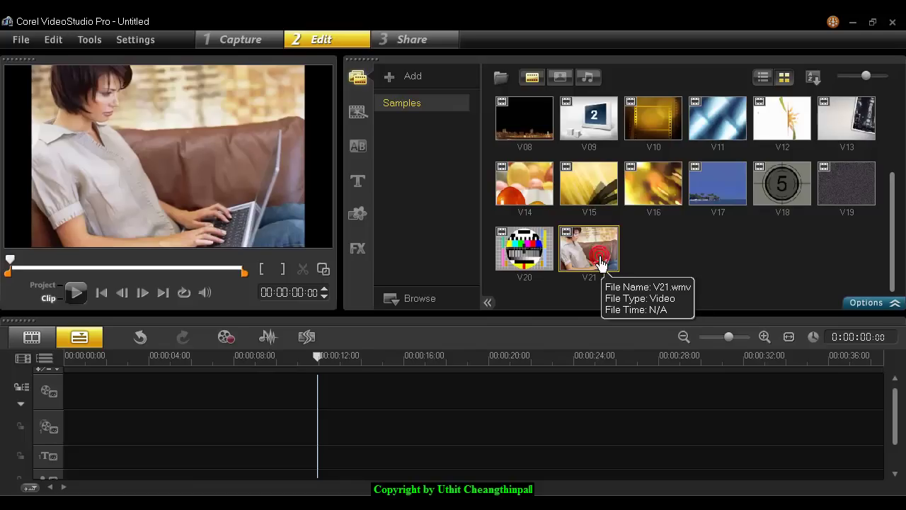
pyautogui.click(33, 272)
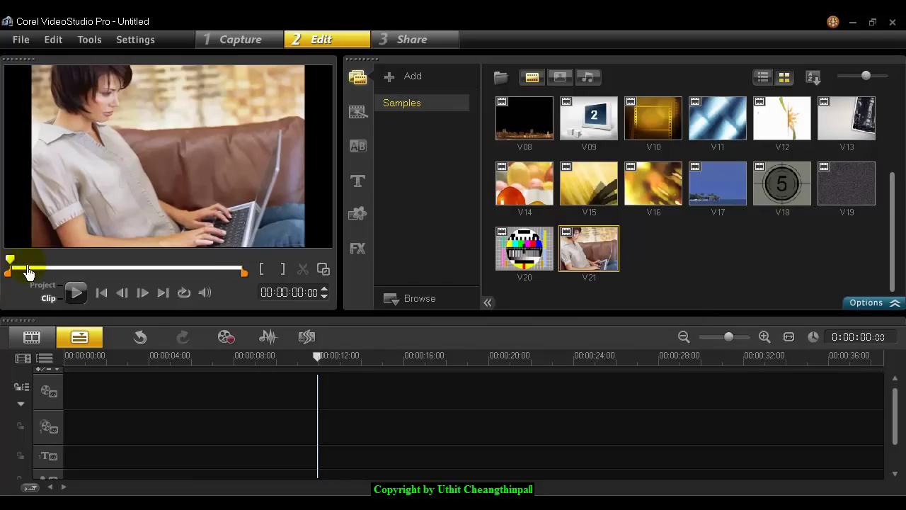
pyautogui.moveTo(10, 265); pyautogui.dragTo(143, 266)
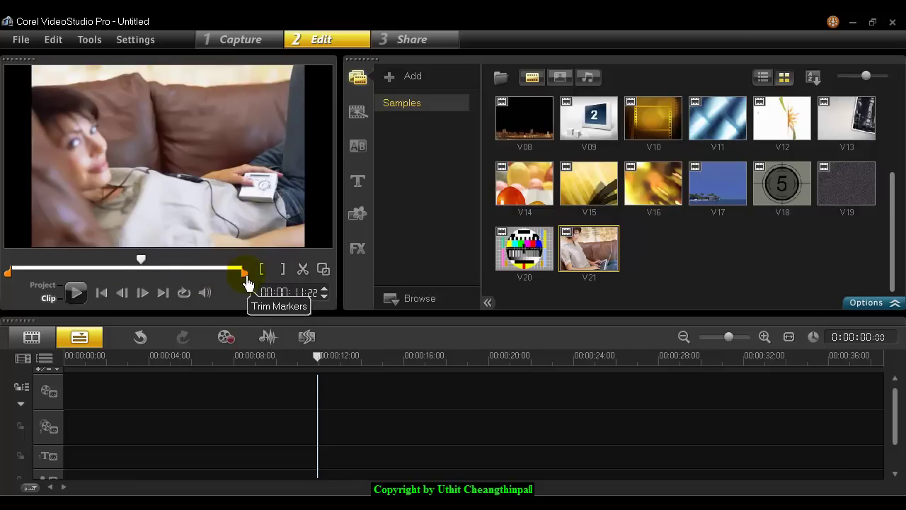
pyautogui.moveTo(141, 260); pyautogui.dragTo(70, 266)
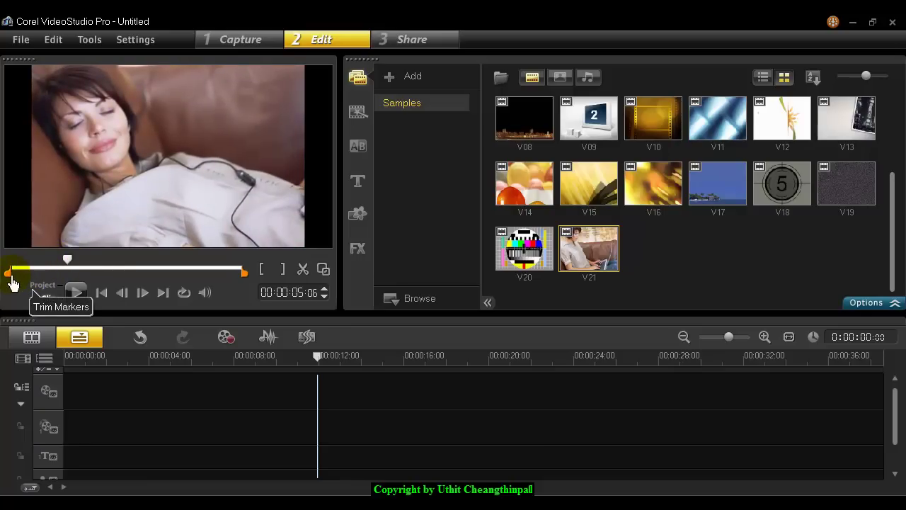
pyautogui.moveTo(7, 282); pyautogui.dragTo(66, 284)
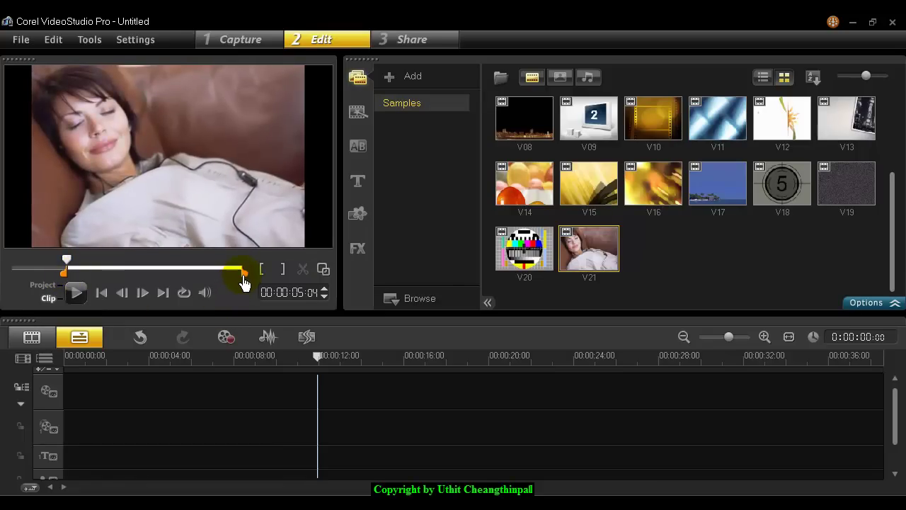
pyautogui.moveTo(239, 284); pyautogui.dragTo(145, 284)
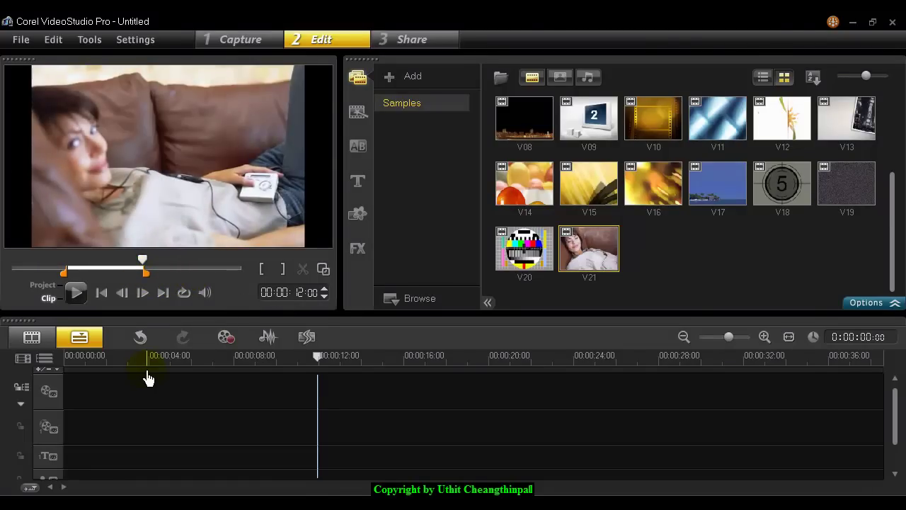
# - Place the trimmed V21 clip on the video track and play it
pyautogui.moveTo(580, 263); pyautogui.dragTo(259, 409)
pyautogui.click(76, 294)
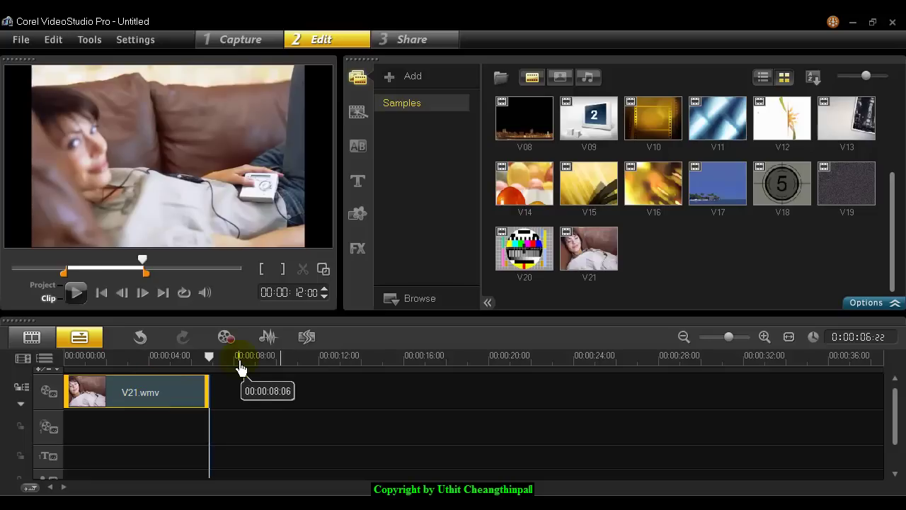
# - Delete V21 from the timeline and reset the library clip's trim markers to its full length
pyautogui.press('Delete')
pyautogui.click(589, 248)
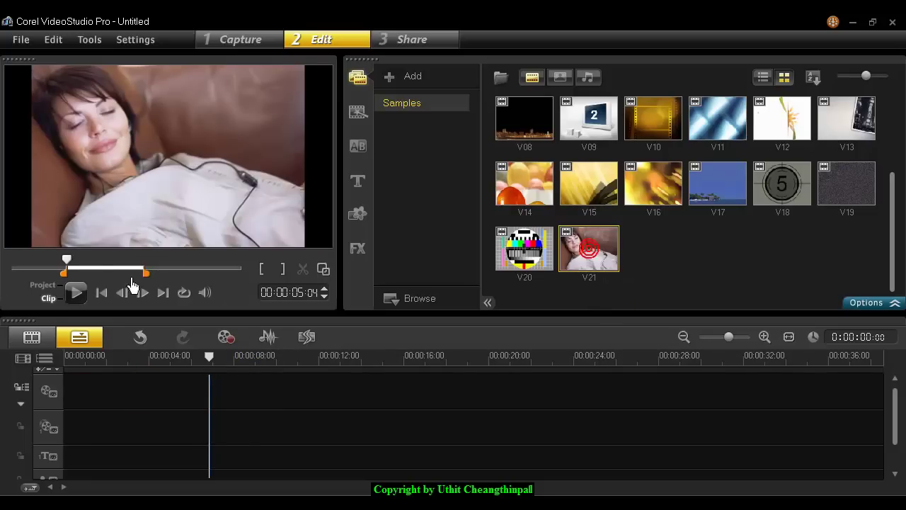
pyautogui.moveTo(146, 273); pyautogui.dragTo(246, 274)
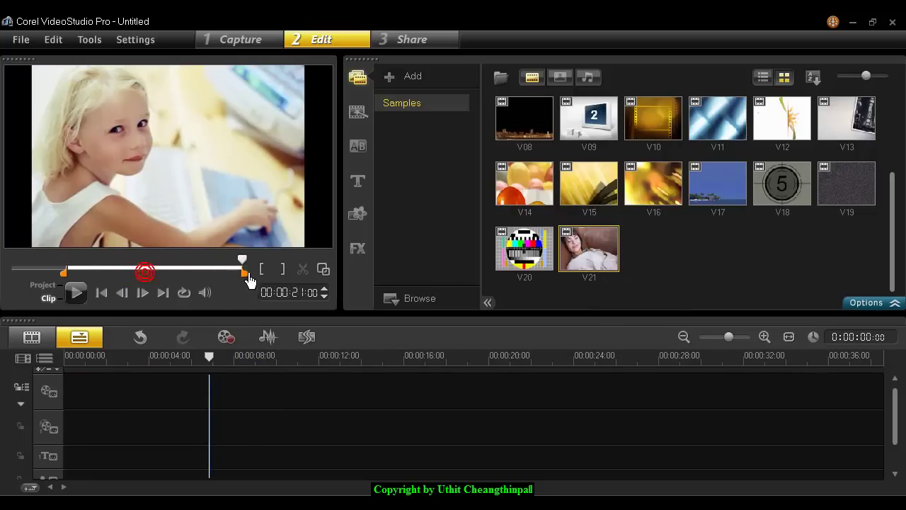
pyautogui.moveTo(66, 273); pyautogui.dragTo(7, 281)
pyautogui.click(75, 292)
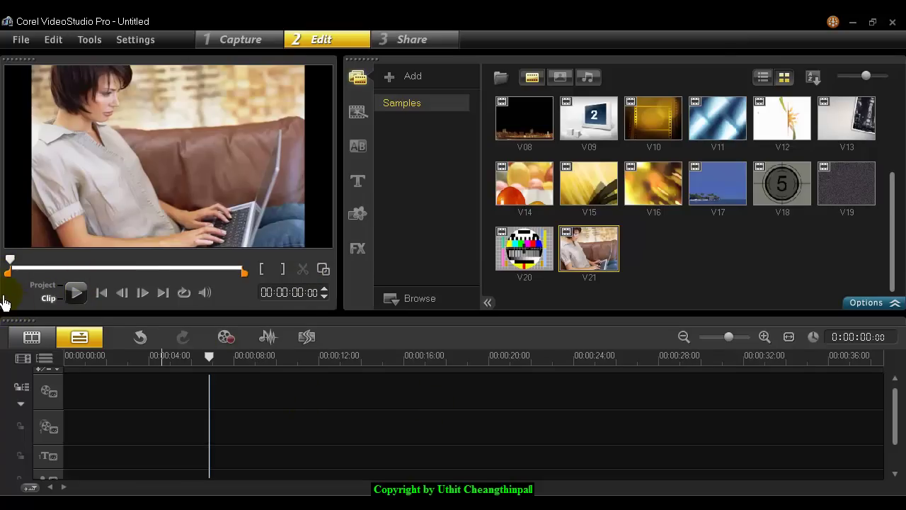
# - Mark the library clip V21 in at 00:00:05:01 and out at 00:00:11:21
pyautogui.moveTo(12, 264); pyautogui.dragTo(67, 267)
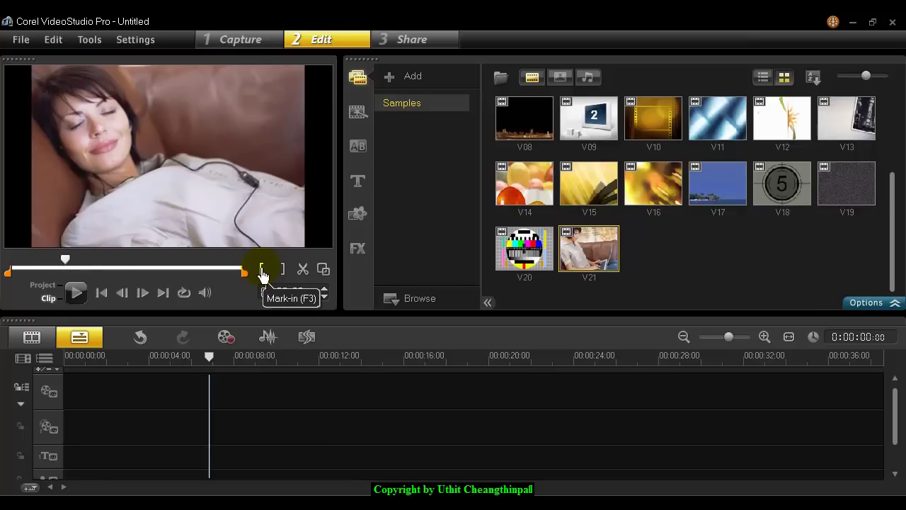
pyautogui.click(262, 273)
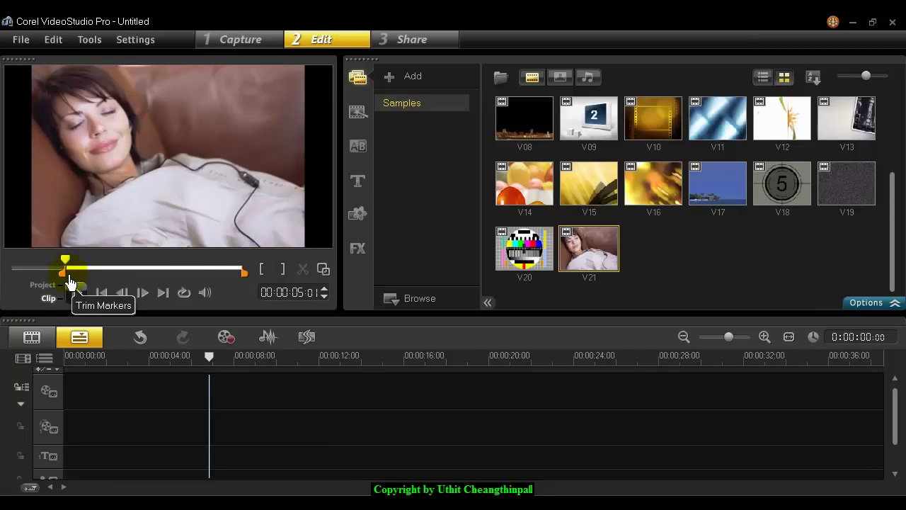
pyautogui.moveTo(65, 260)
pyautogui.mouseDown()
pyautogui.moveTo(152, 262)
pyautogui.moveTo(142, 263)
pyautogui.mouseUp()
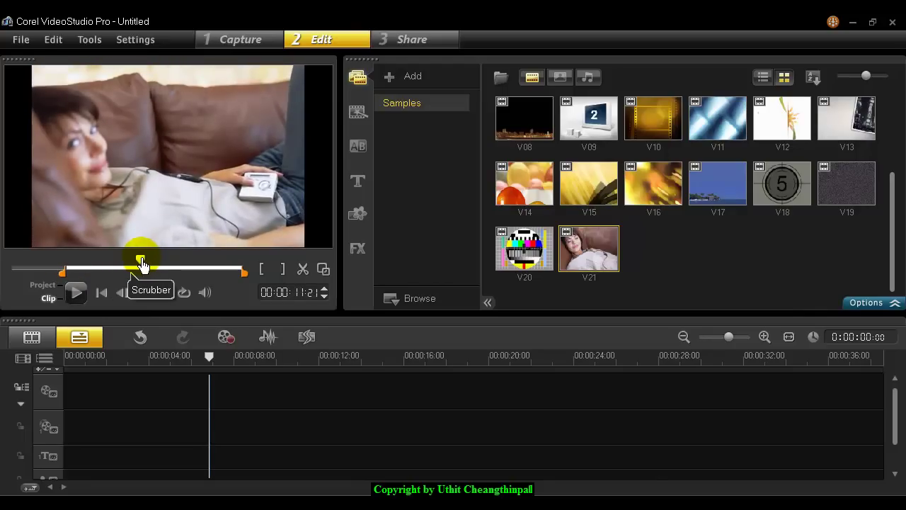
pyautogui.click(282, 271)
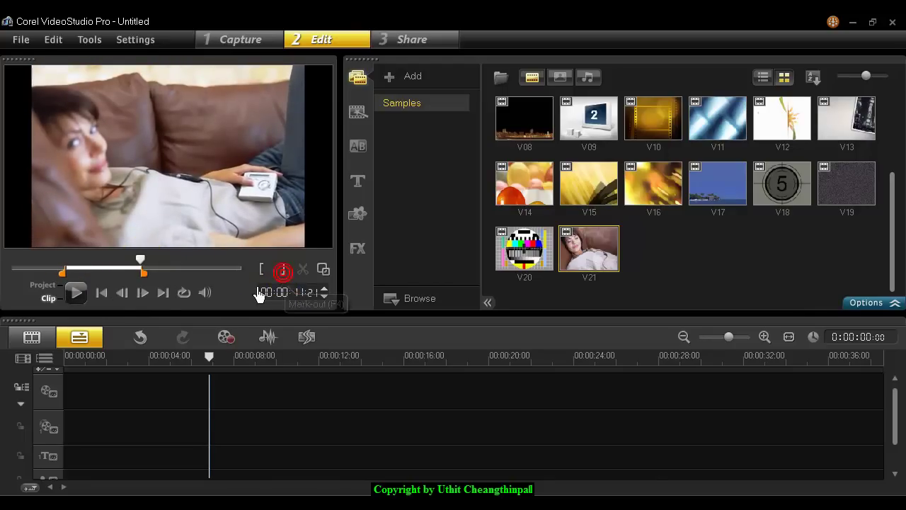
# - Add the marked section of V21 to the video track and play it back
pyautogui.moveTo(601, 263); pyautogui.dragTo(166, 377)
pyautogui.click(78, 294)
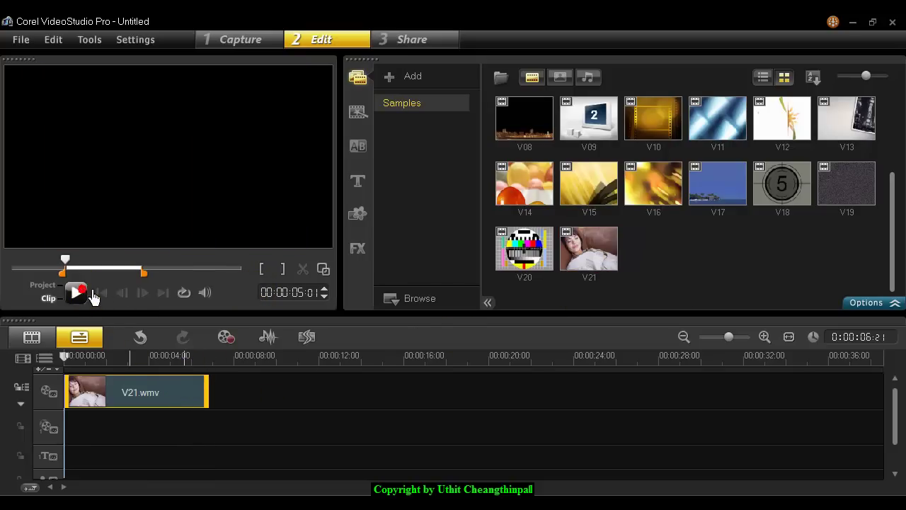